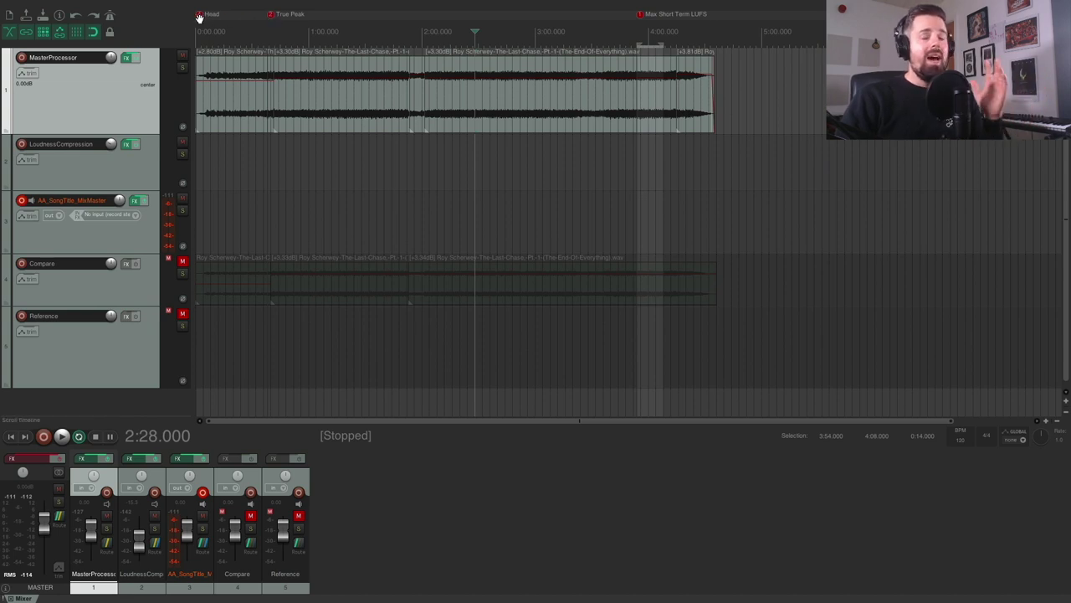
pyautogui.scroll(5, 580, 376)
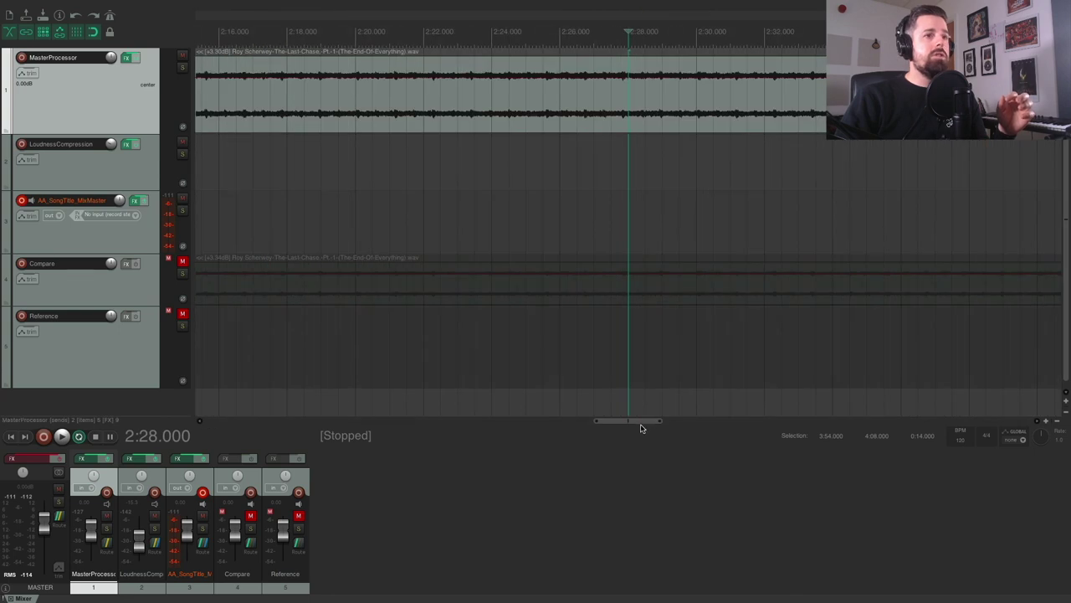
pyautogui.moveTo(641, 425); pyautogui.dragTo(234, 417)
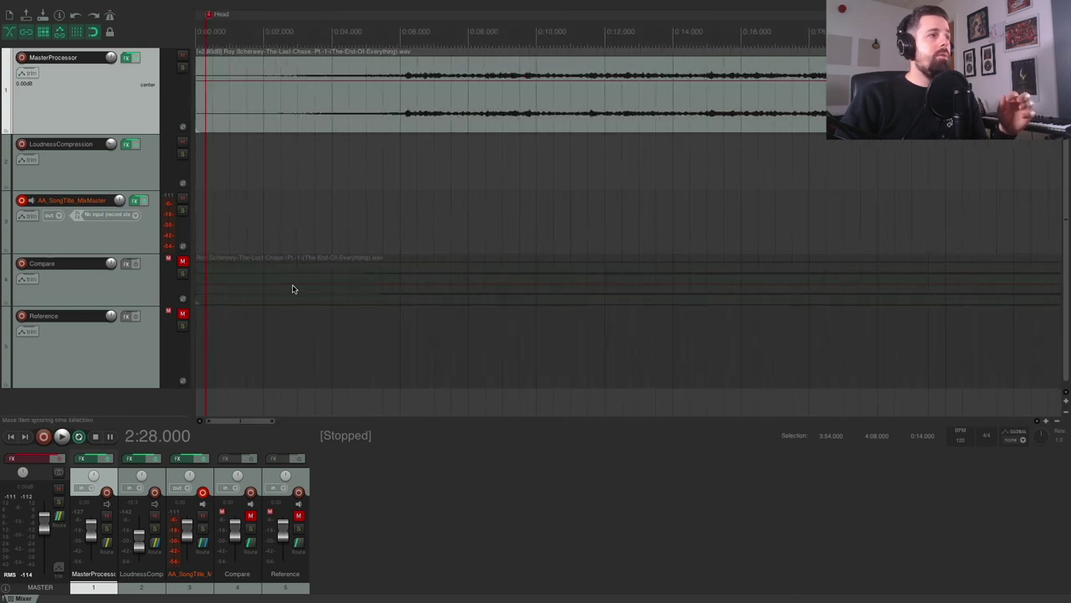
pyautogui.hotkey('ctrl', 'pagedown')
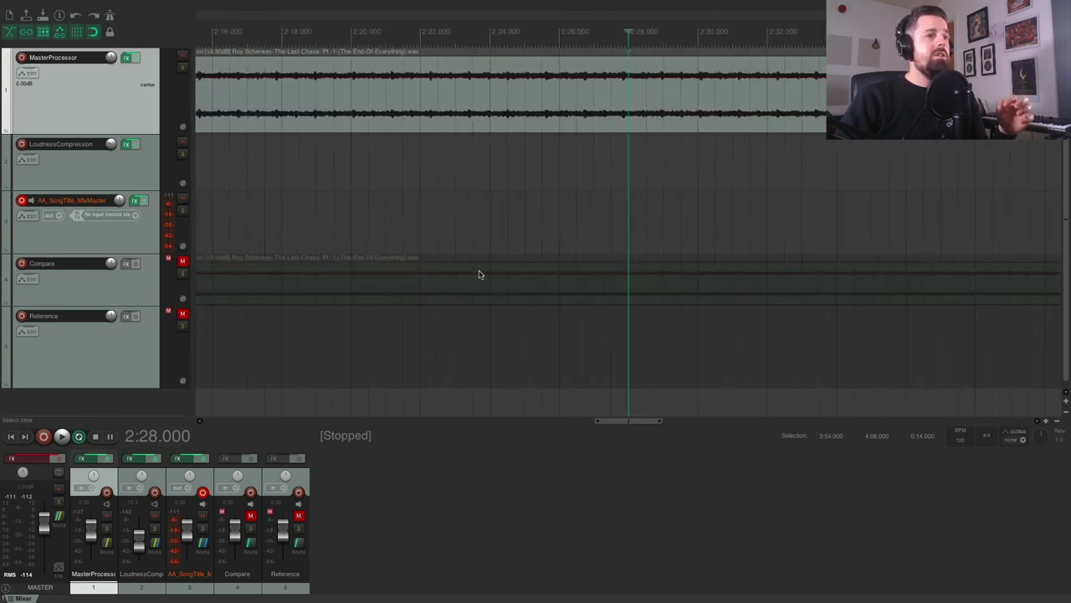
pyautogui.moveTo(650, 429); pyautogui.dragTo(243, 419)
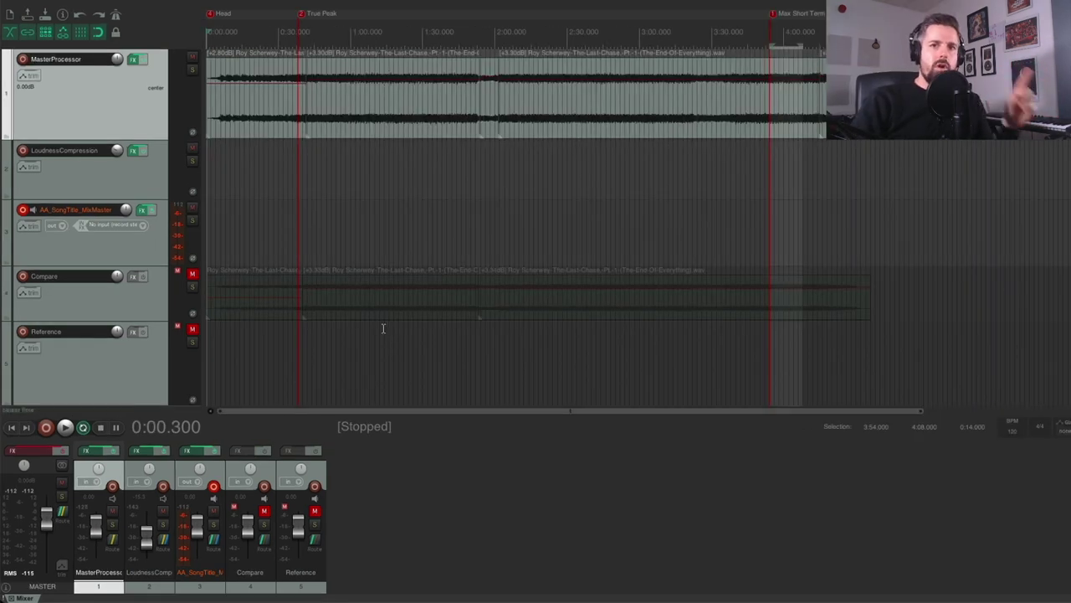
# In MasterProcessor's FX chain, view TDR Nova, TDR Kotelnikov, Unisum, then the PTEq-X equaliser.
pyautogui.click(132, 59)
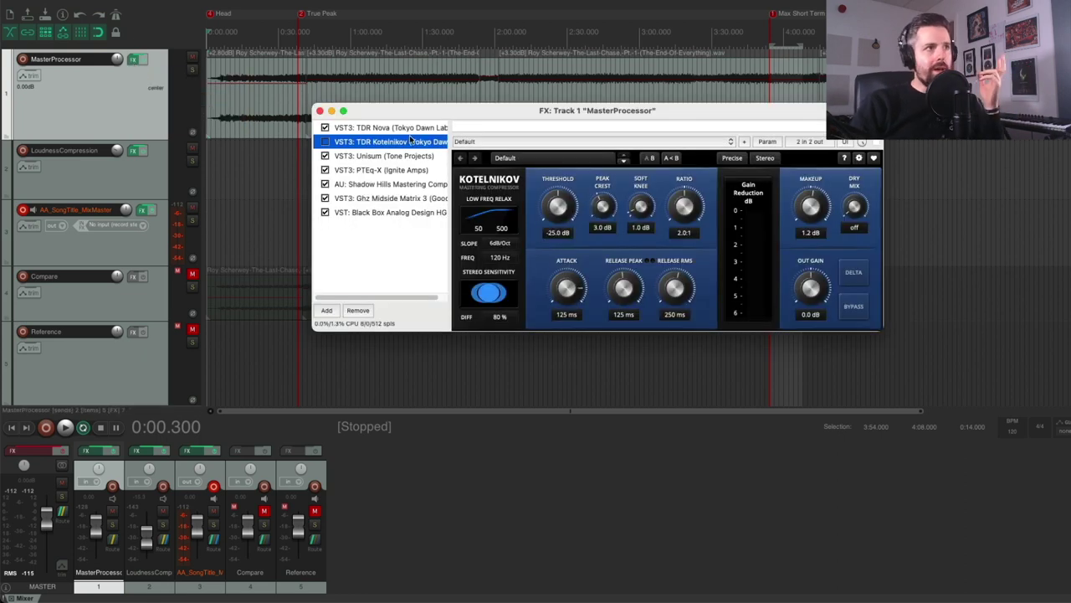
pyautogui.click(402, 128)
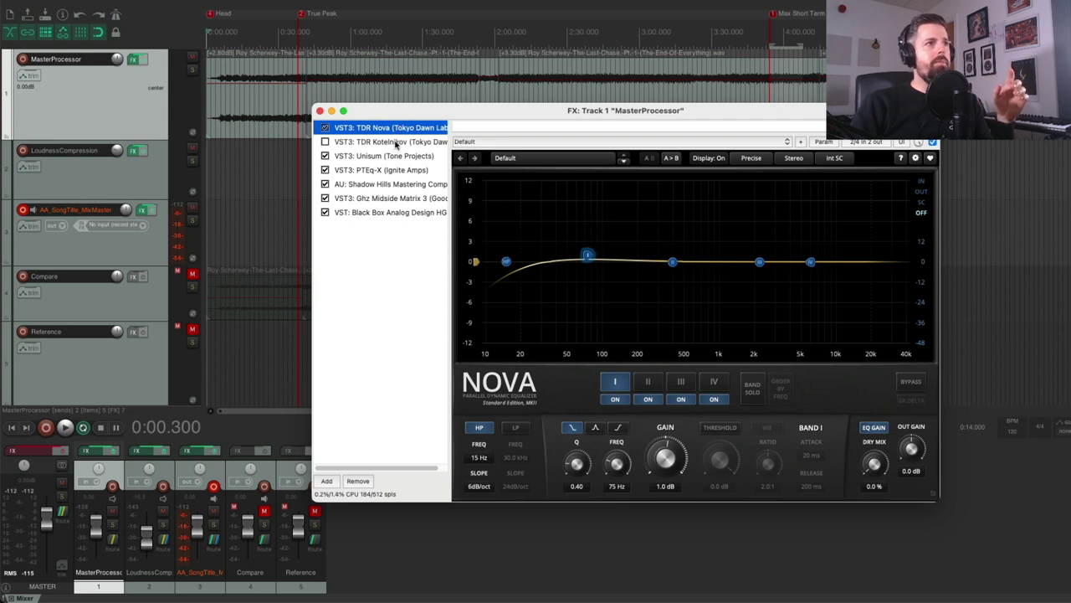
pyautogui.click(394, 144)
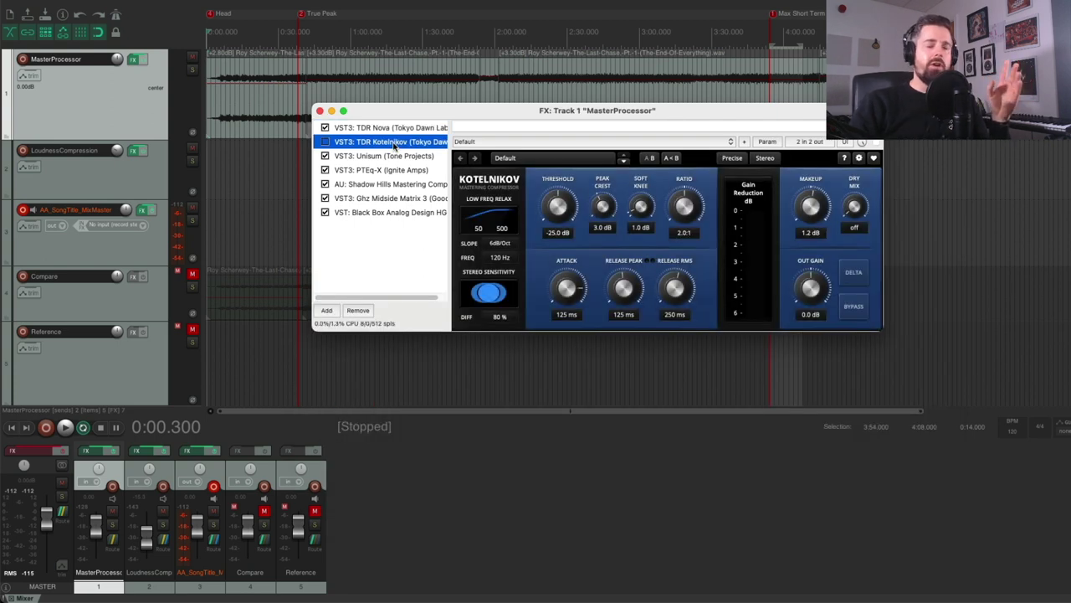
pyautogui.moveTo(394, 145); pyautogui.dragTo(395, 146)
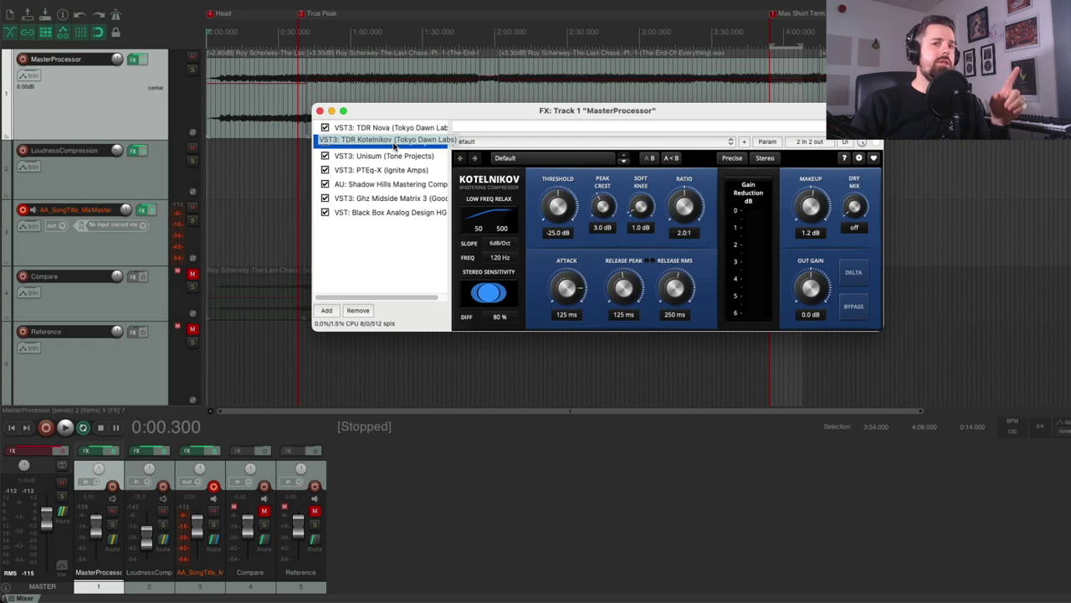
pyautogui.moveTo(394, 146); pyautogui.dragTo(390, 159)
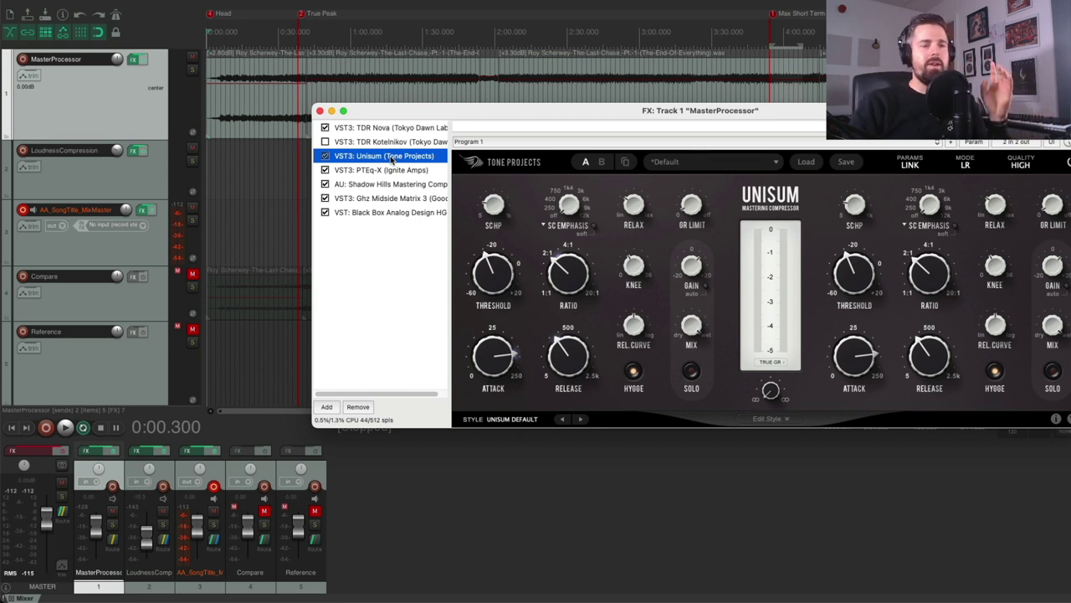
pyautogui.click(389, 172)
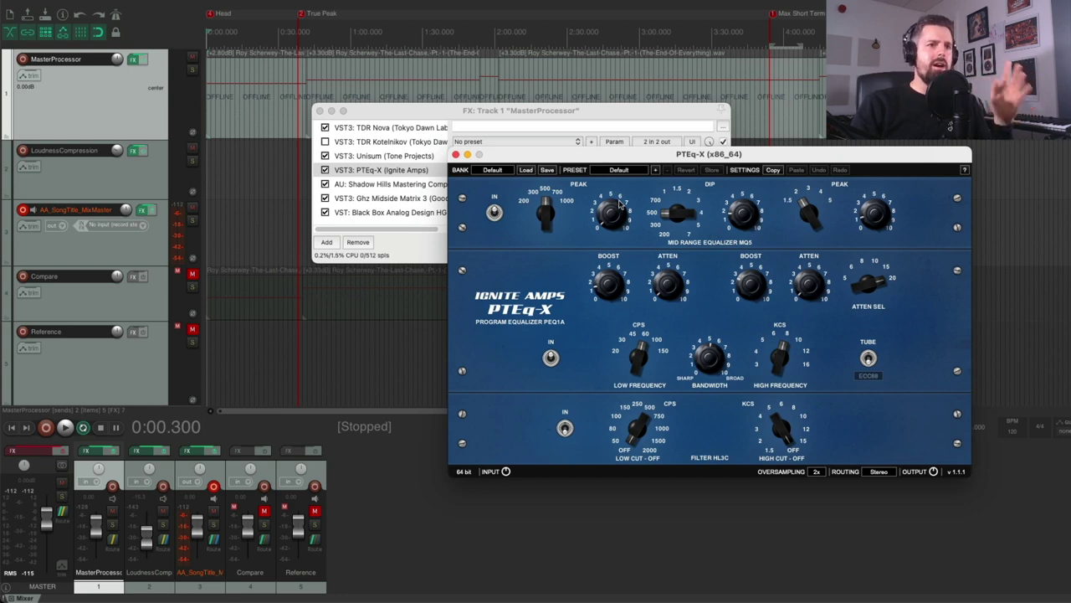
# Close the floating PTEq-X window and show the Shadow Hills Mastering Compressor's settings.
pyautogui.click(455, 154)
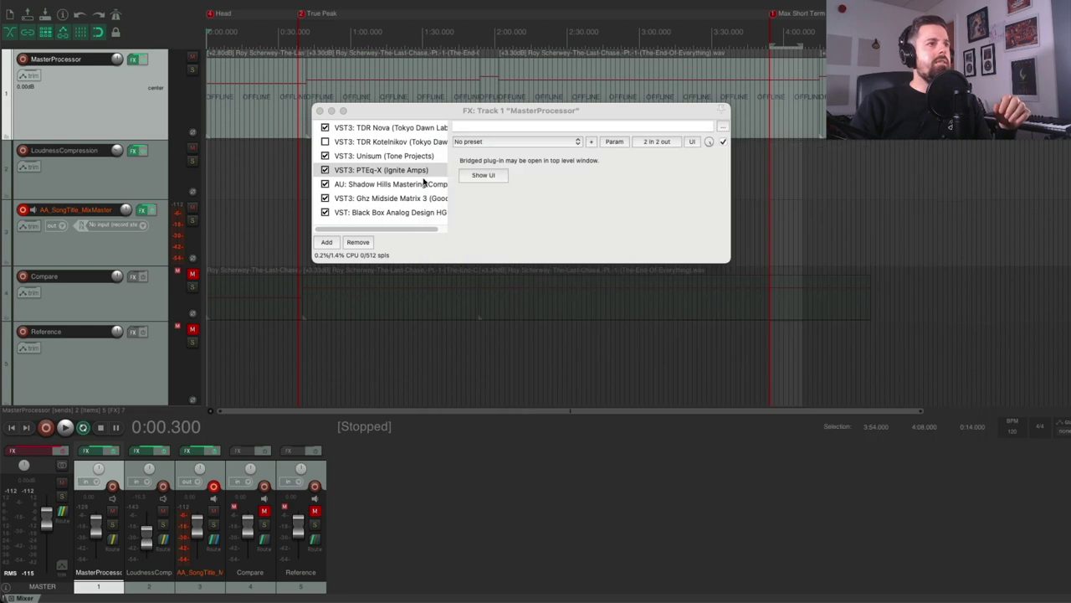
pyautogui.click(404, 186)
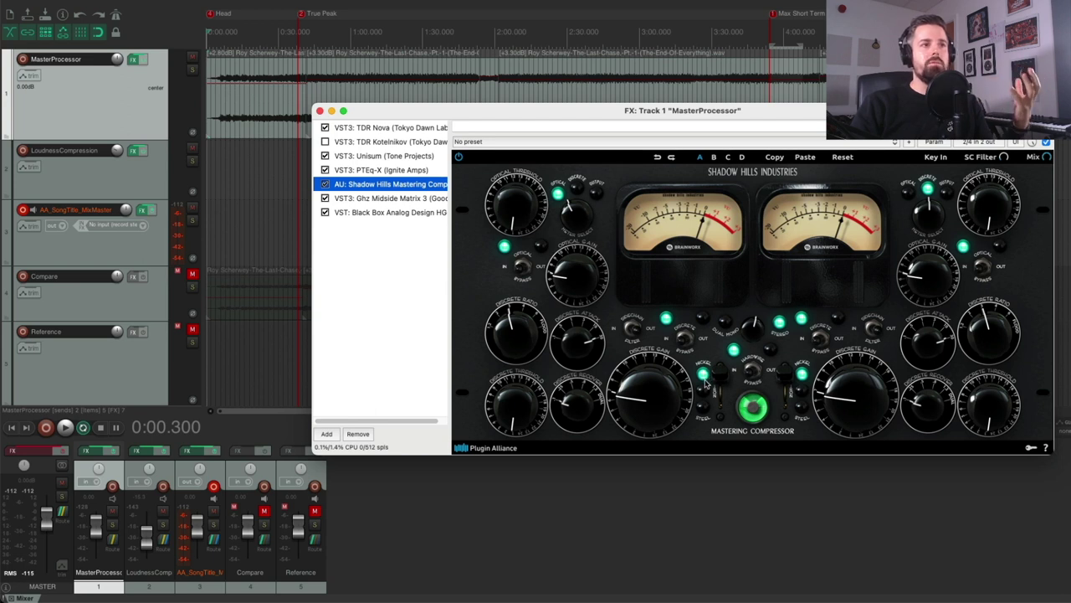
# Review Ghz Midside Matrix 3 and Black Box HG-2, then open Shadow Hills' delta solo option.
pyautogui.press('Down')
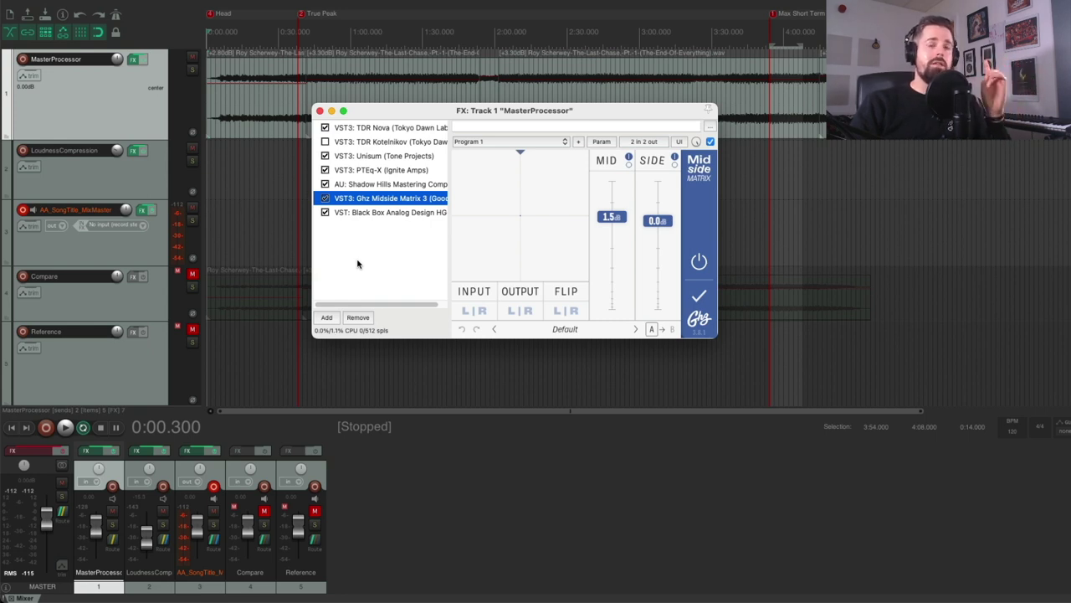
pyautogui.click(372, 214)
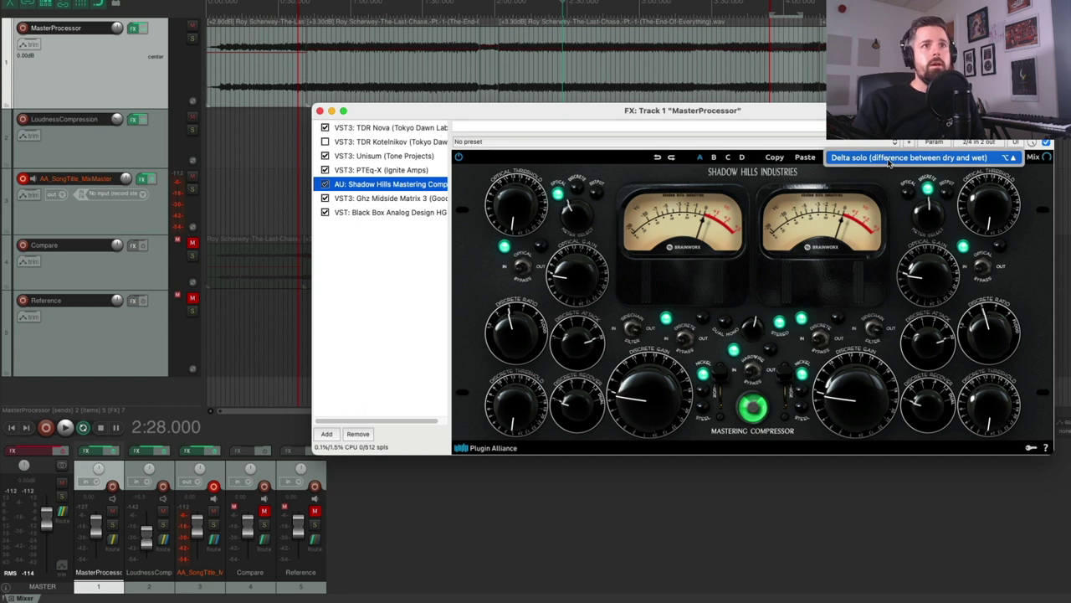
pyautogui.click(890, 164)
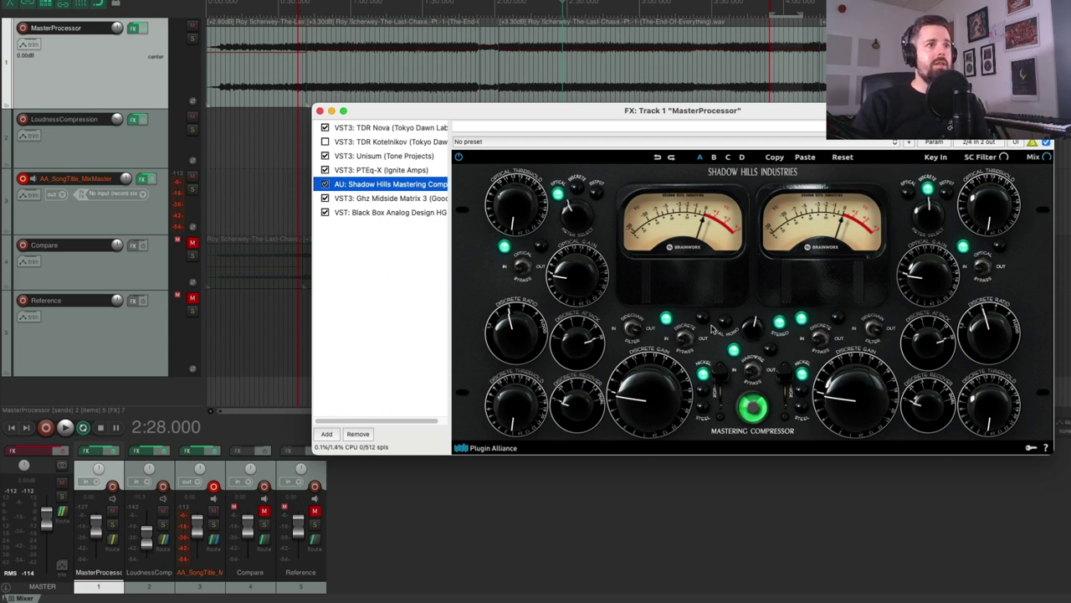
# Play the song in delta solo and step Shadow Hills' transformer type down twice.
pyautogui.press('space')
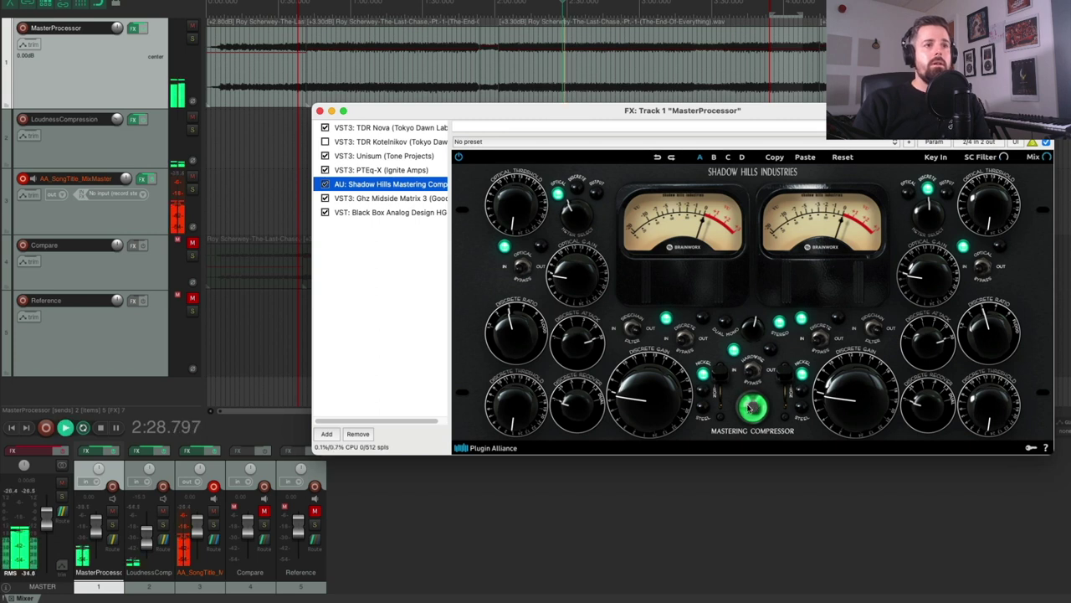
pyautogui.click(706, 396)
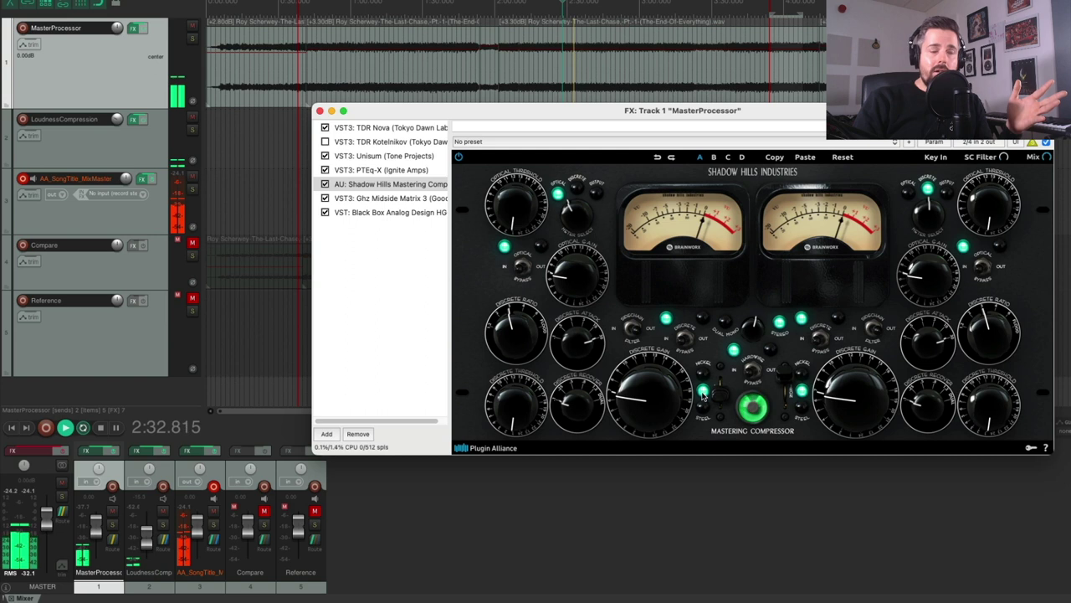
pyautogui.click(706, 409)
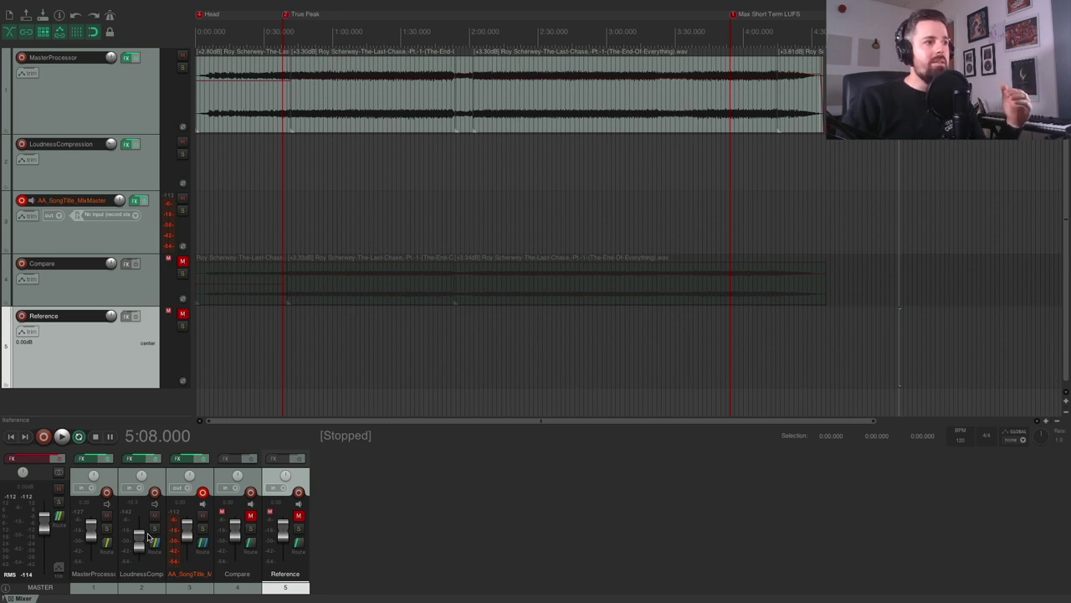
# Check LoudnessCompression's StandardCLIP clipper, close its FX chain, and bring up MixMaster's effects chain.
pyautogui.moveTo(140, 544)
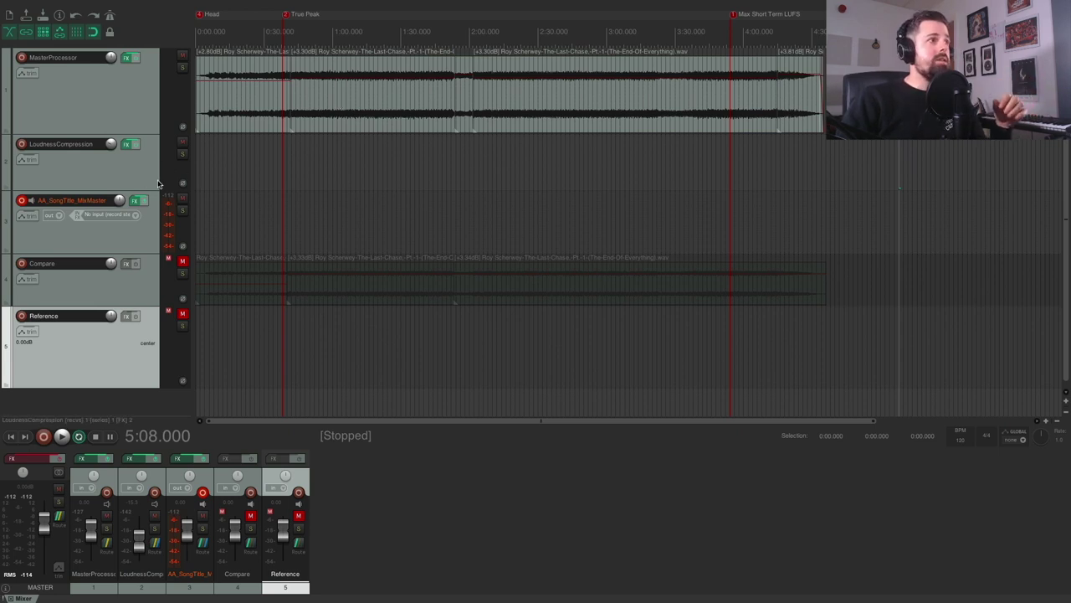
pyautogui.click(126, 175)
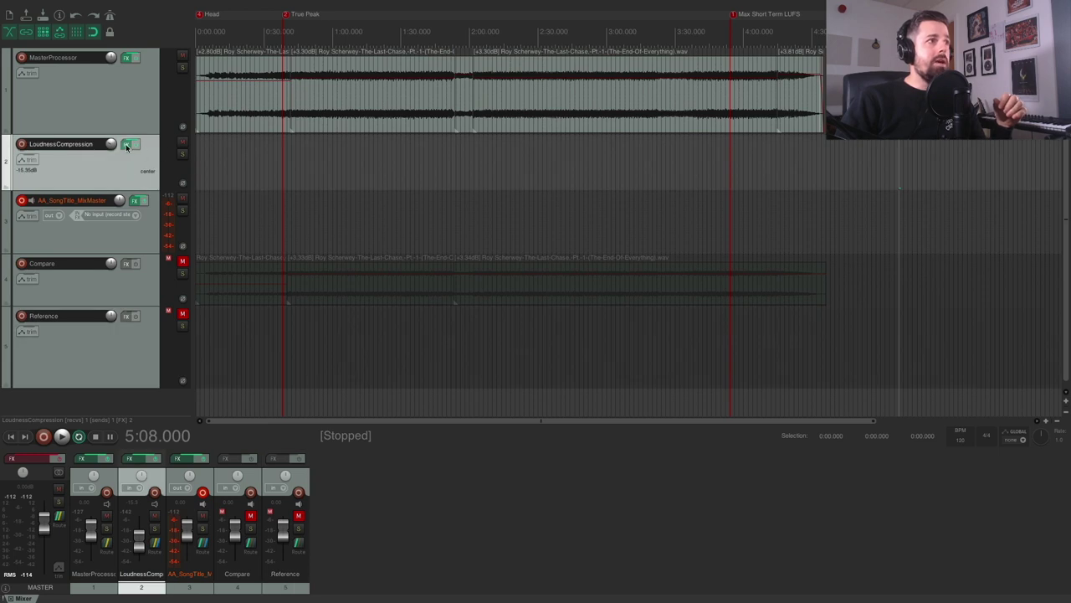
pyautogui.click(127, 144)
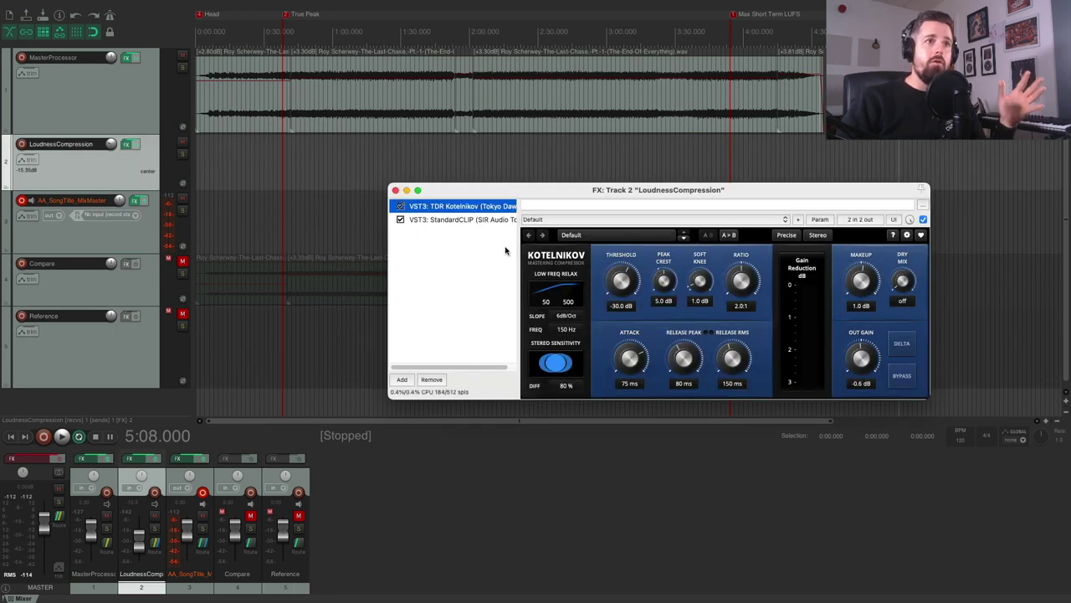
pyautogui.click(452, 221)
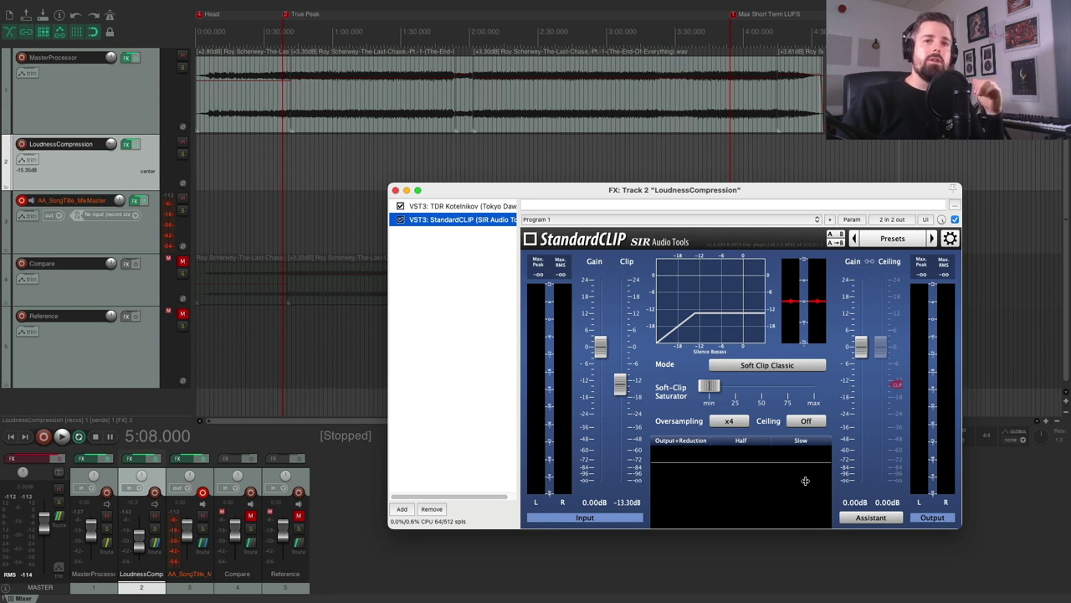
pyautogui.click(9, 229)
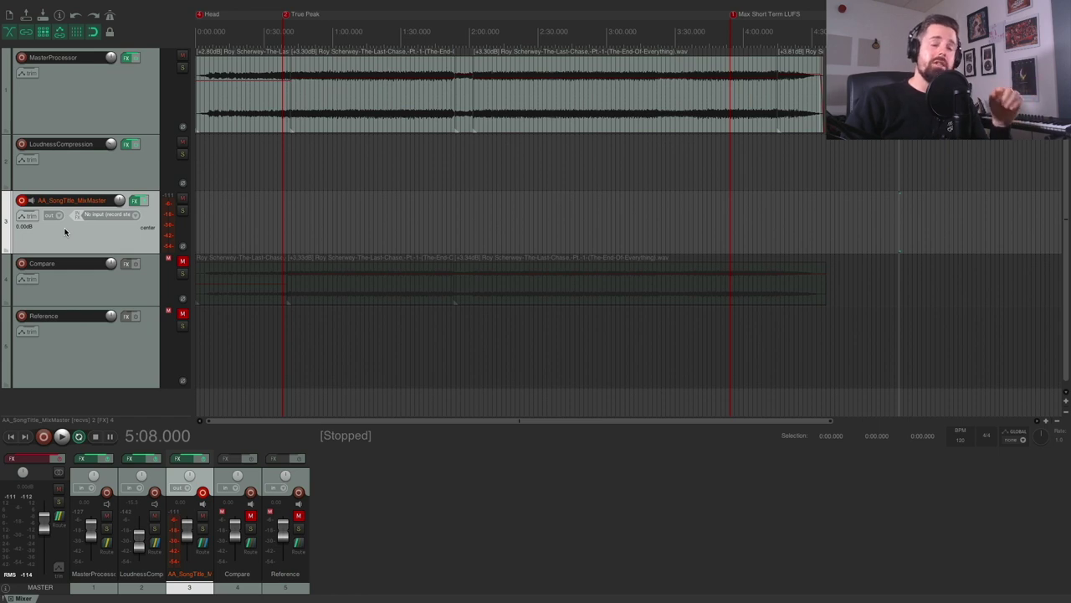
pyautogui.click(134, 202)
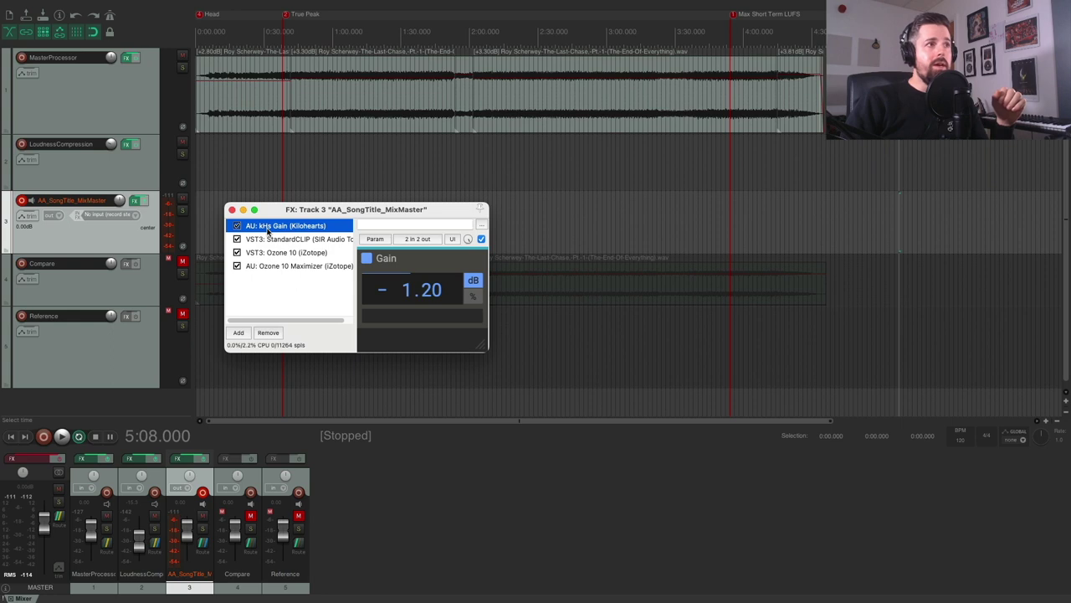
pyautogui.click(287, 240)
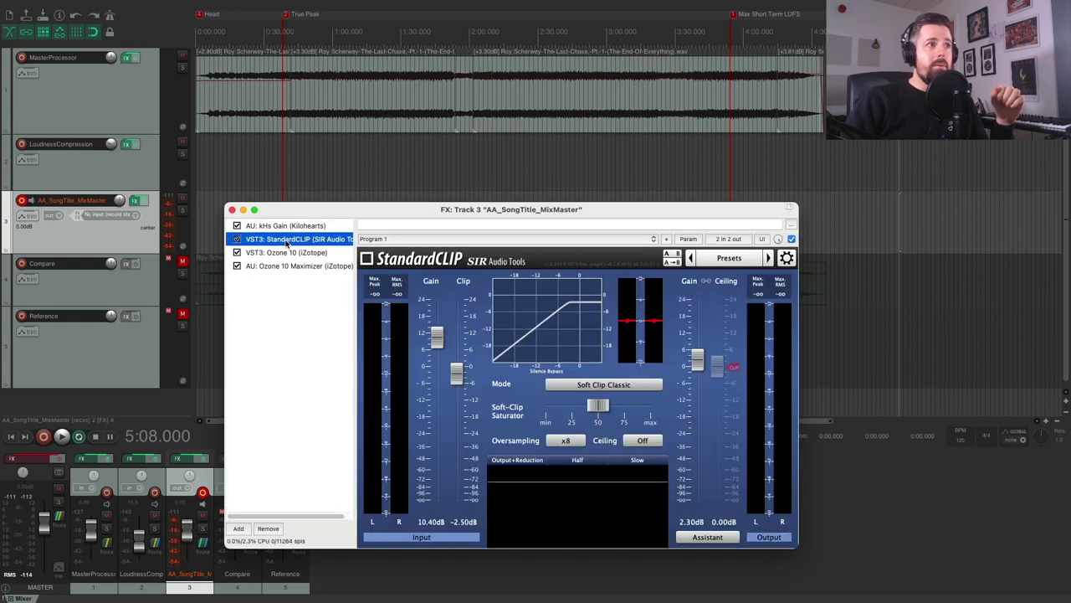
pyautogui.click(298, 255)
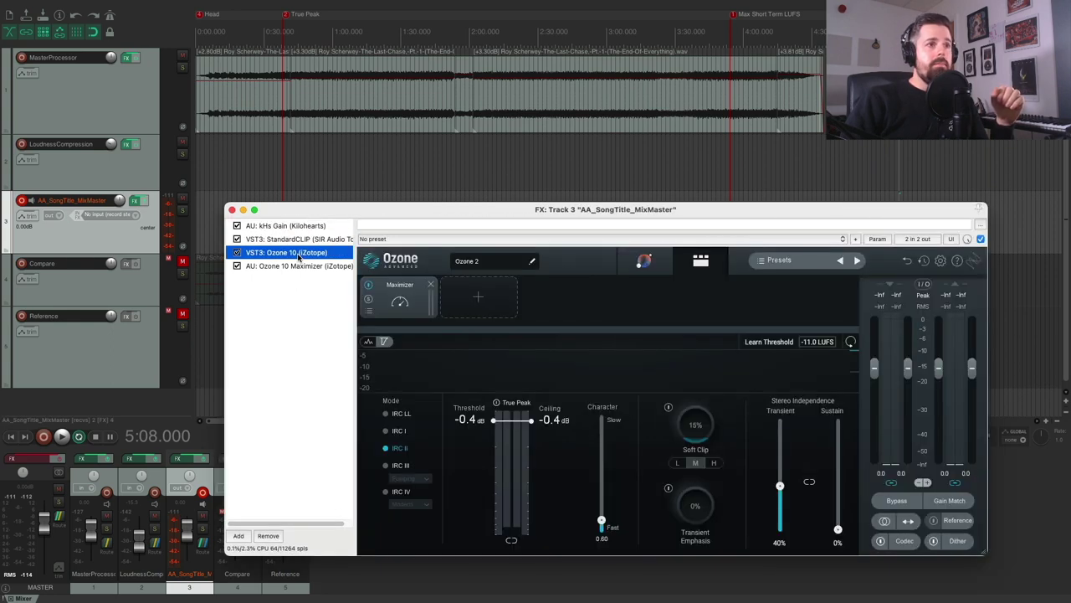
pyautogui.click(290, 266)
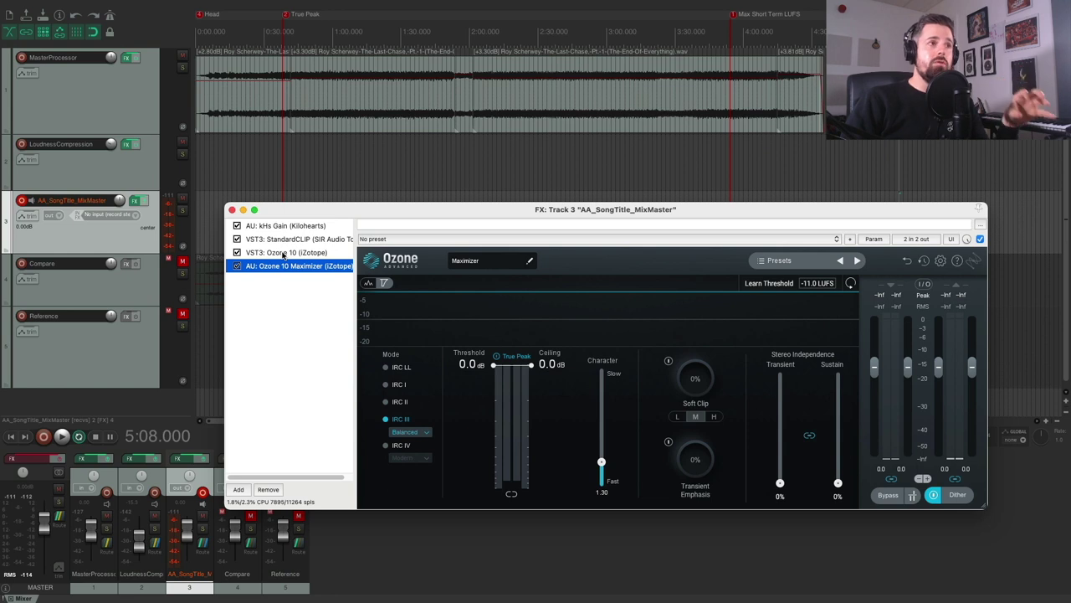
pyautogui.click(285, 227)
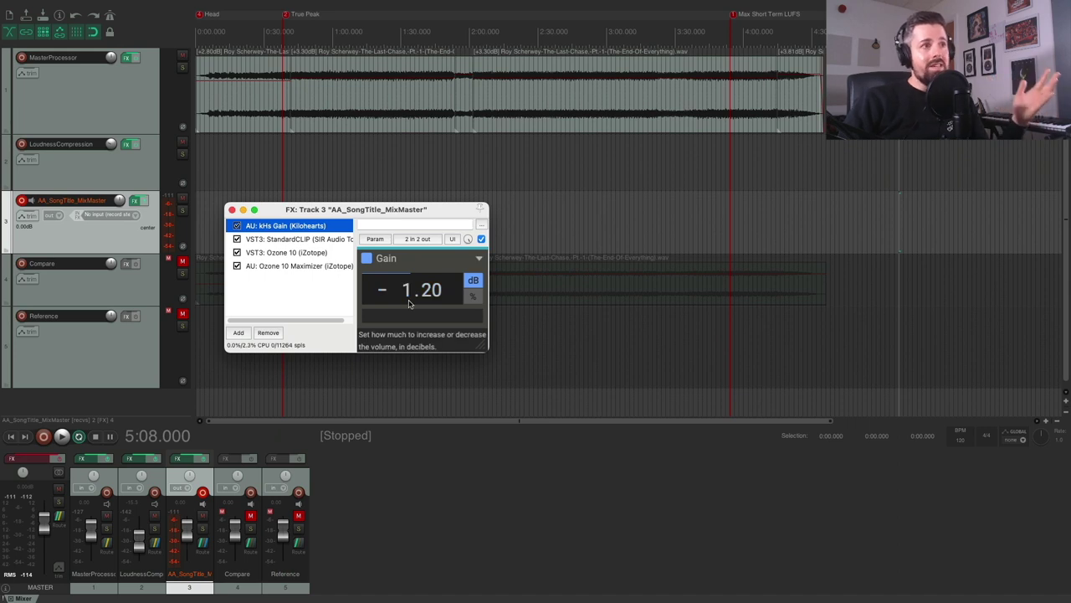
pyautogui.click(322, 240)
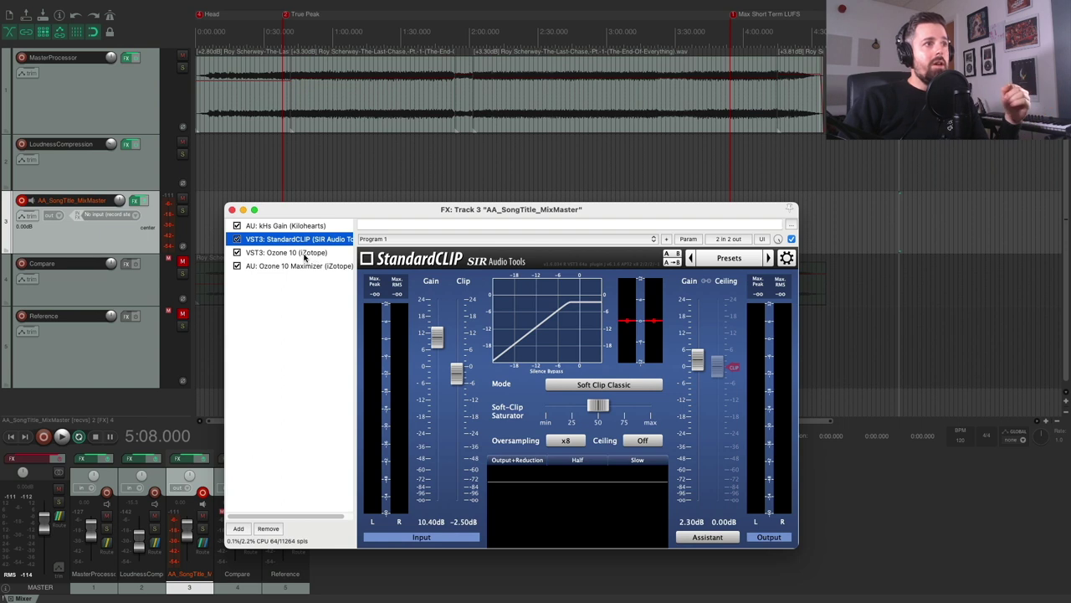
pyautogui.click(305, 255)
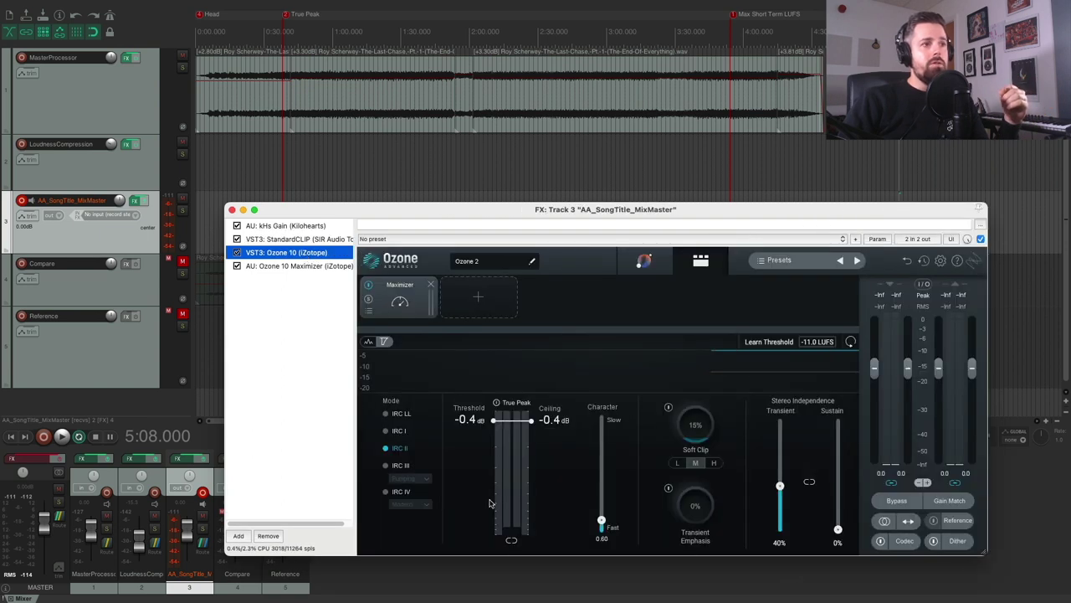
pyautogui.click(281, 266)
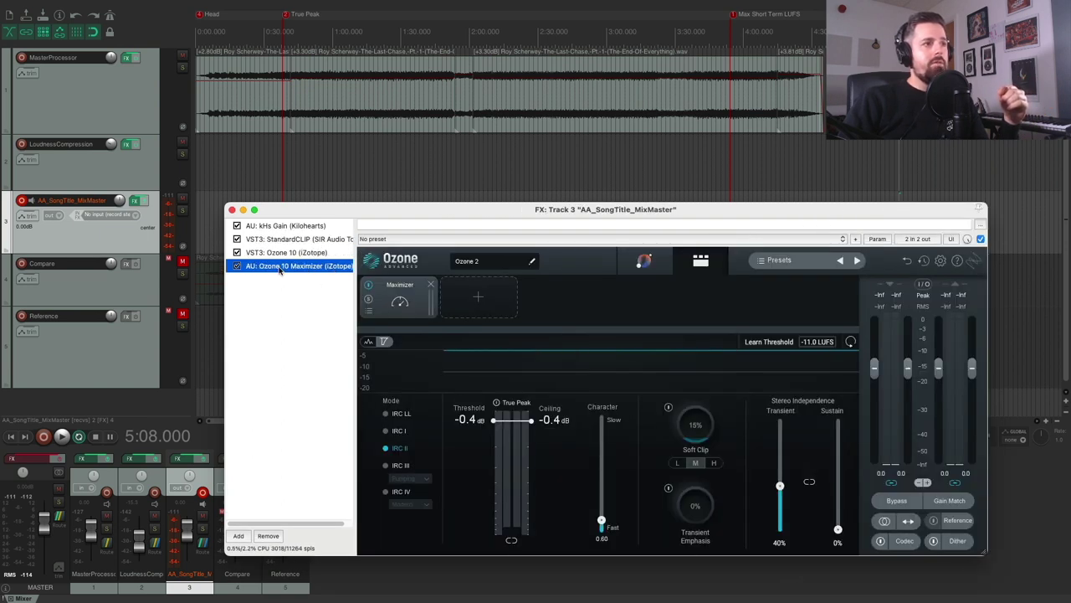
pyautogui.click(726, 360)
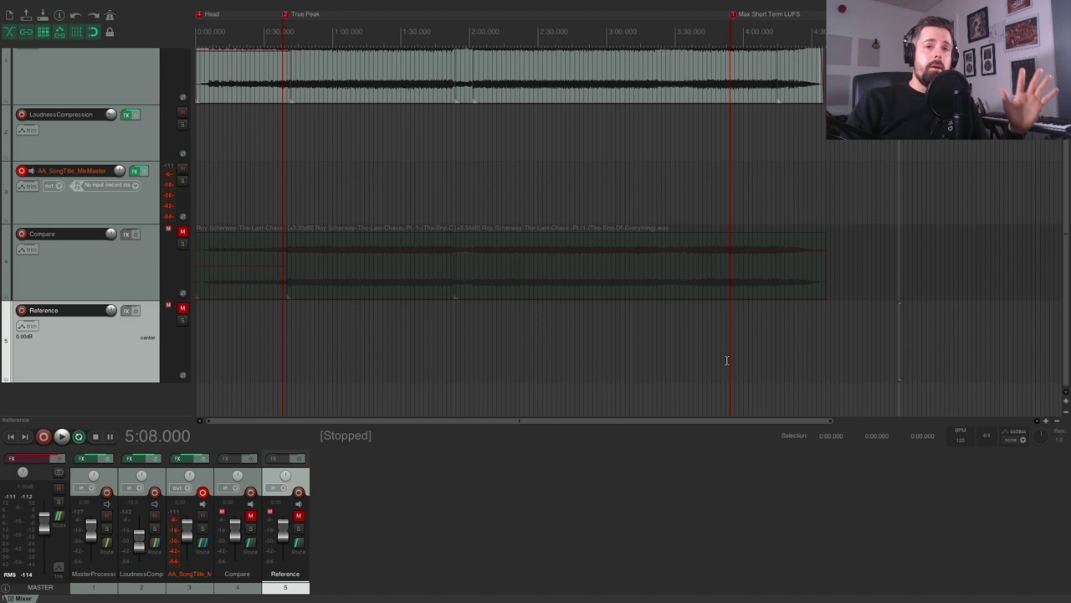
pyautogui.click(87, 273)
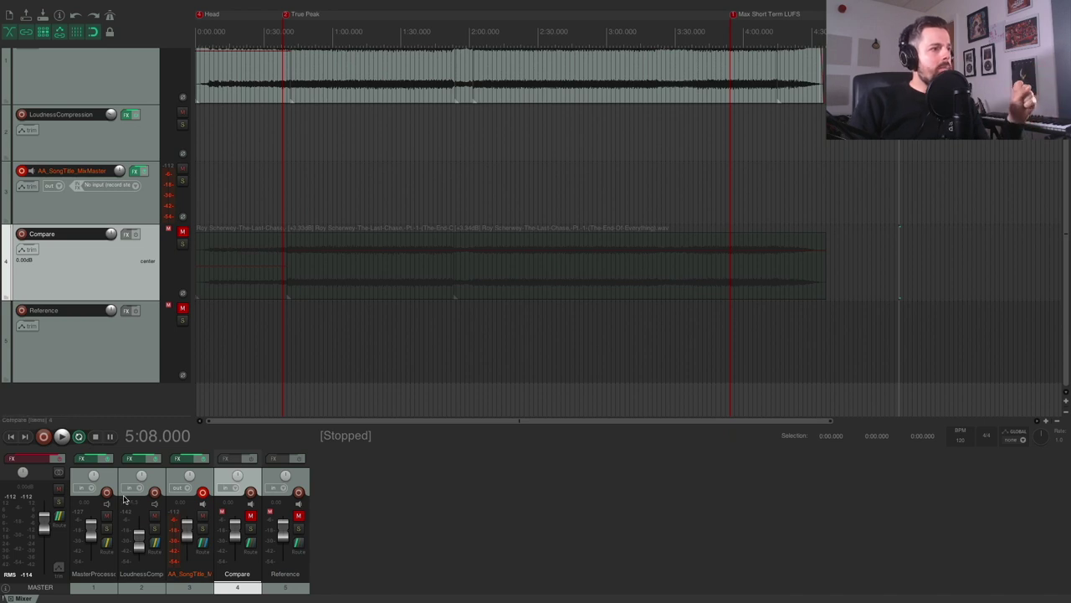
pyautogui.click(106, 545)
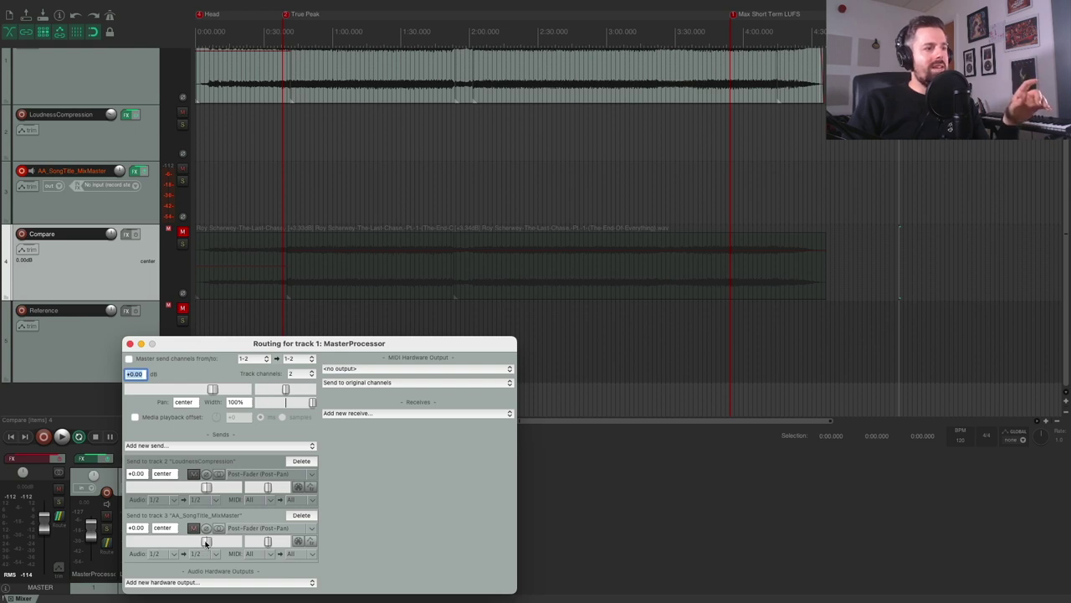
pyautogui.click(129, 344)
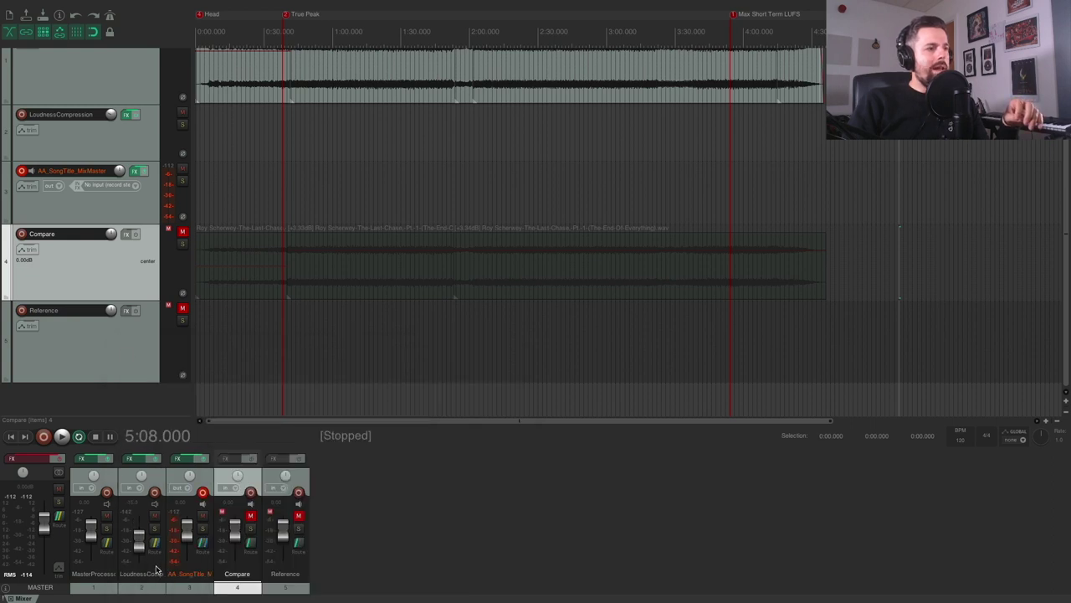
pyautogui.click(141, 573)
pyautogui.click(156, 545)
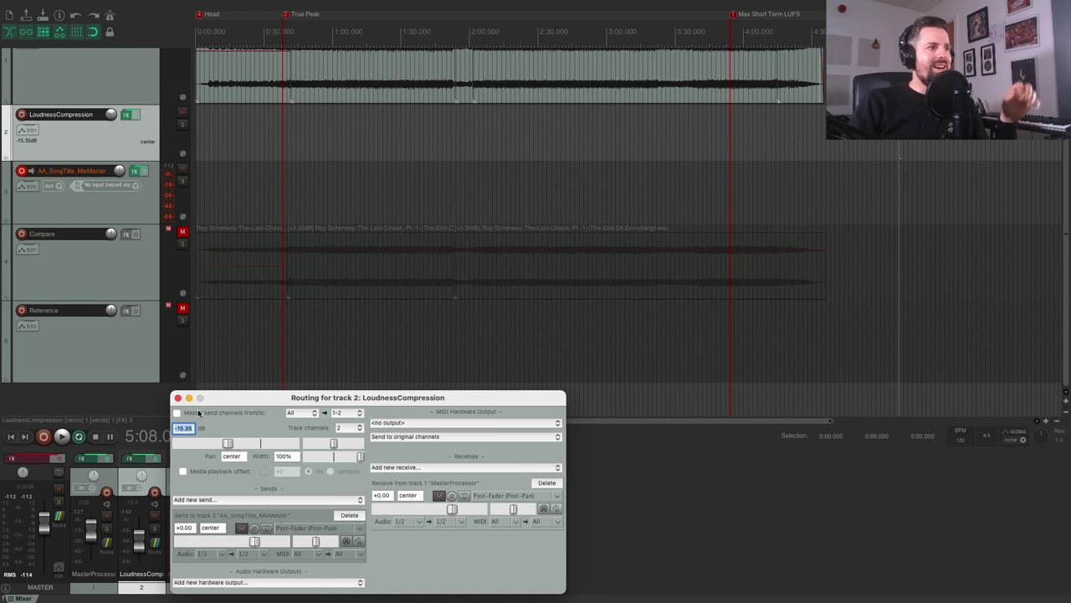
pyautogui.click(178, 398)
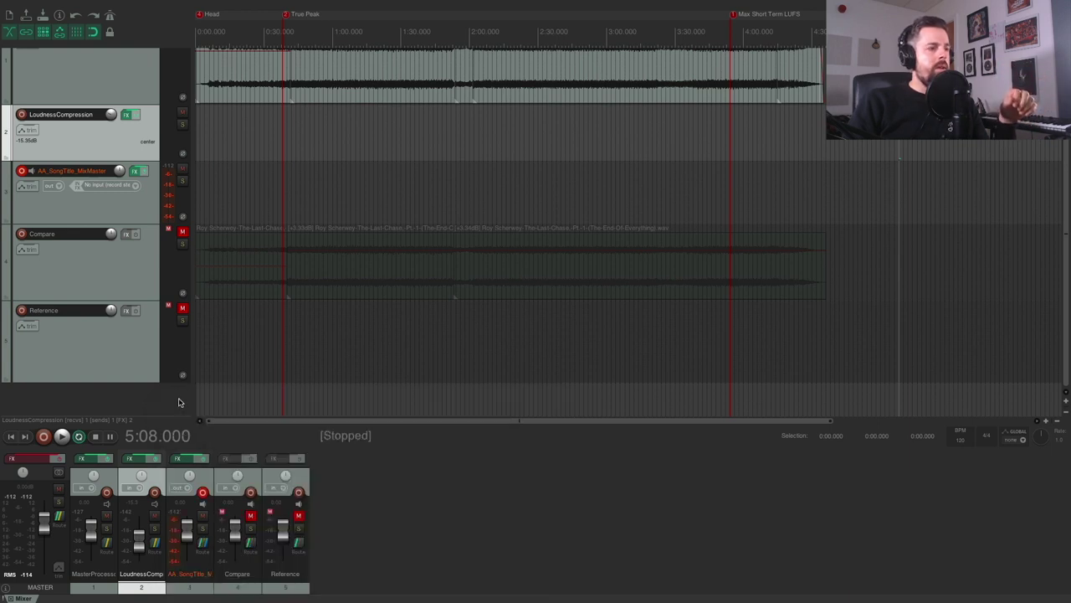
pyautogui.click(199, 572)
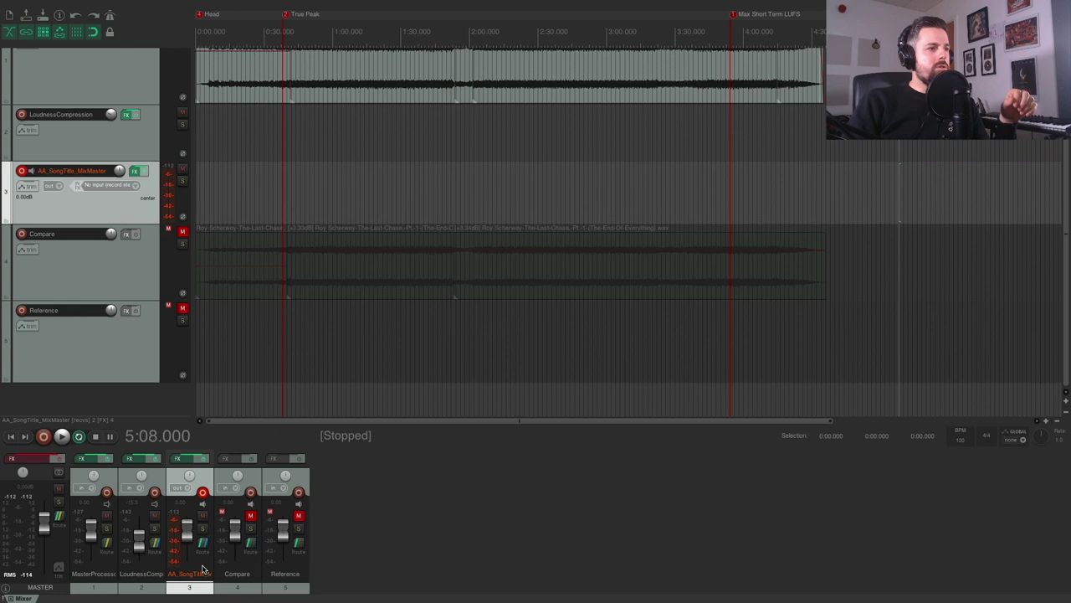
pyautogui.click(247, 567)
pyautogui.click(250, 544)
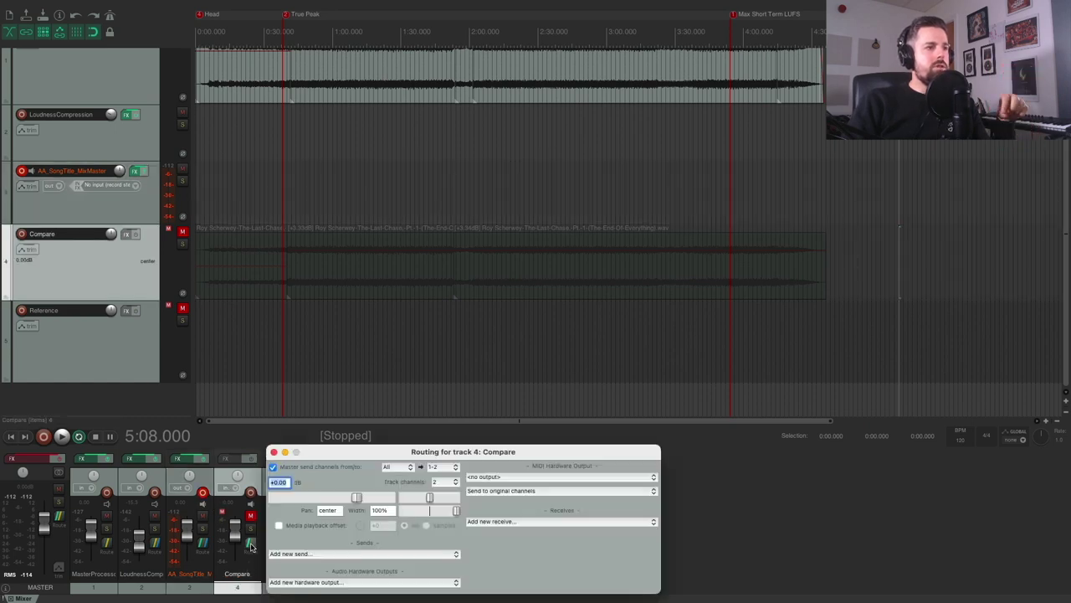
pyautogui.click(275, 452)
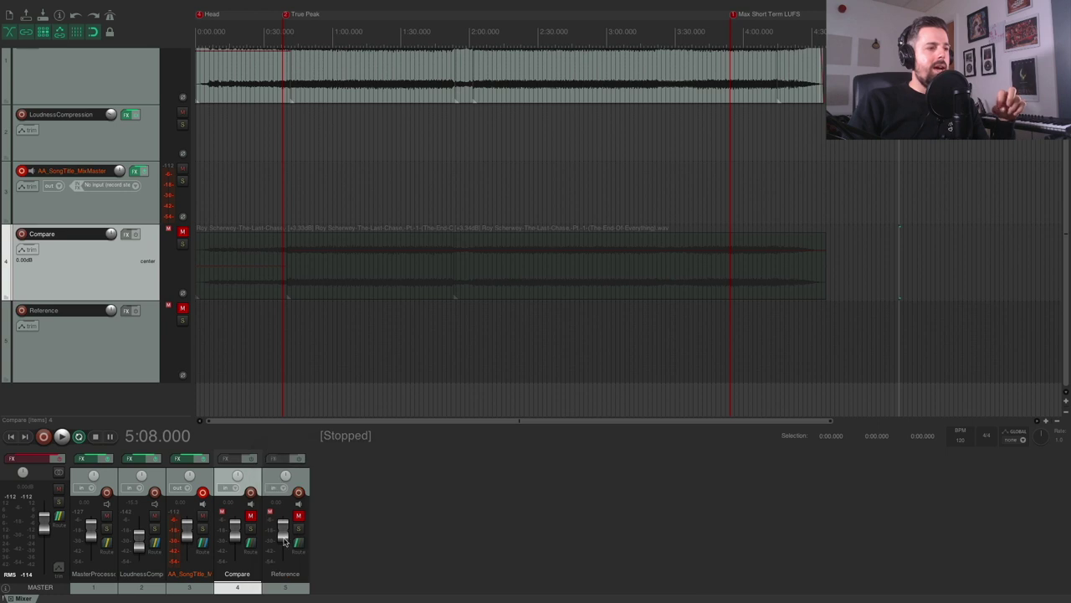
pyautogui.click(289, 573)
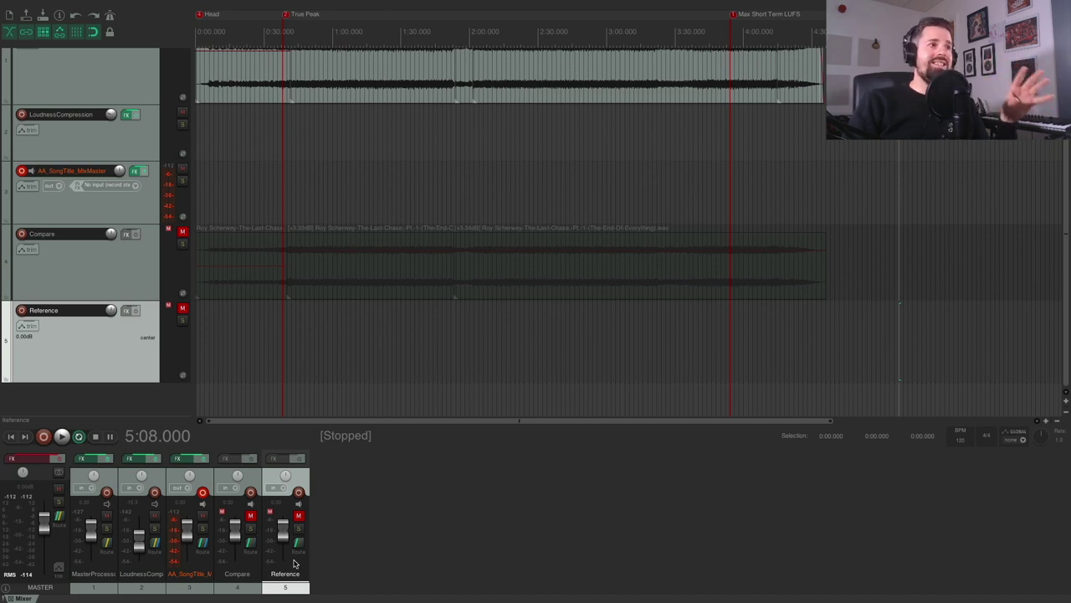
pyautogui.scroll(-4, 346, 329)
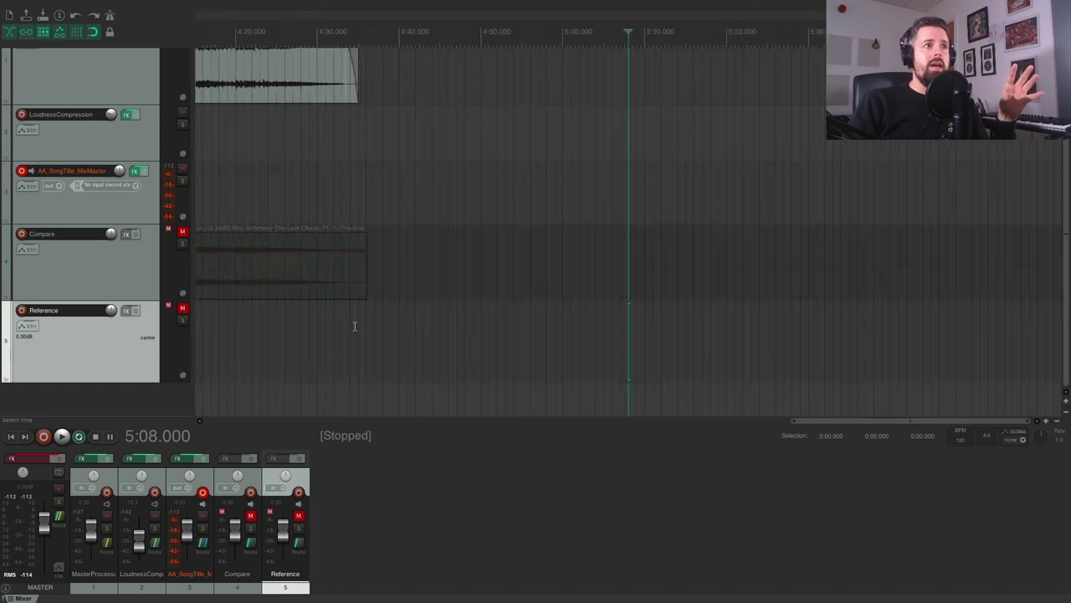
pyautogui.scroll(4, 354, 326)
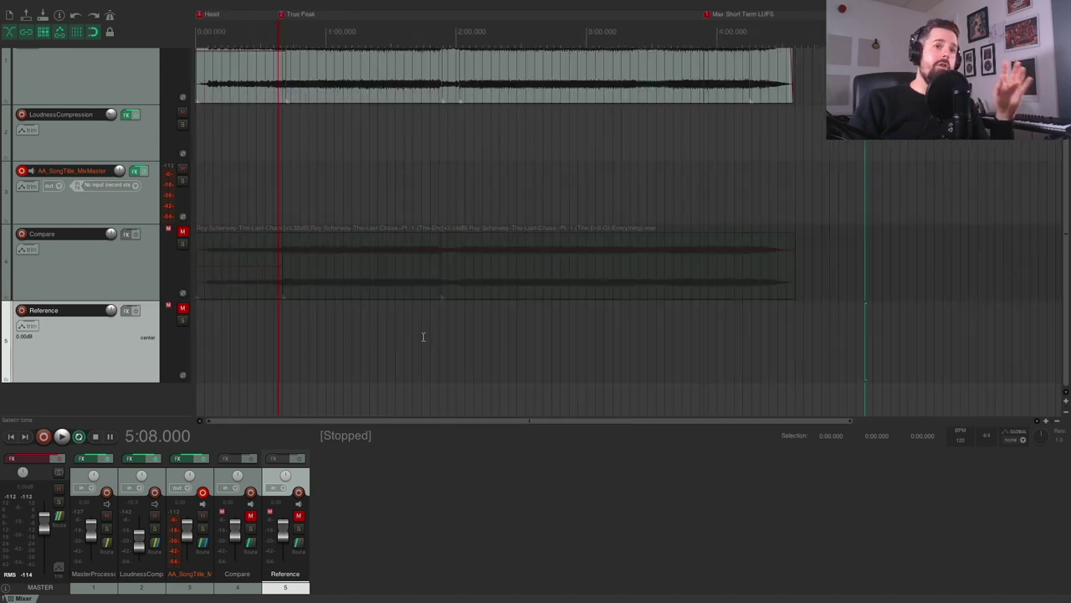